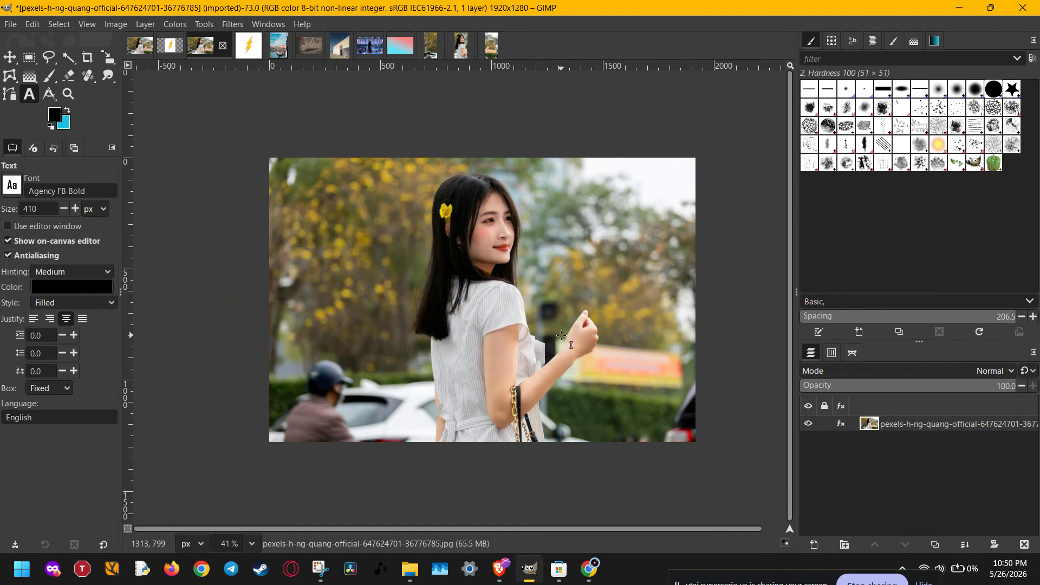
Step: Outline the yellow flower in the woman's hair with the Free Select tool in add mode
{"action": "key", "text": "f"}
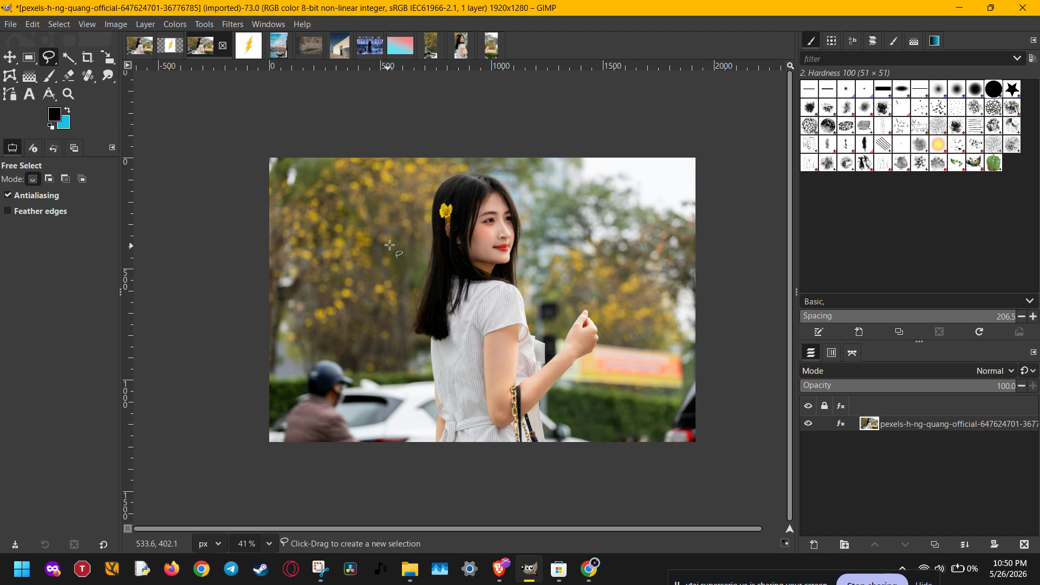
{"action": "scroll", "coordinate": [439, 216], "scroll_direction": "up", "scroll_amount": 2, "text": "ctrl"}
{"action": "scroll", "coordinate": [439, 217], "scroll_direction": "up", "scroll_amount": 8, "text": "ctrl"}
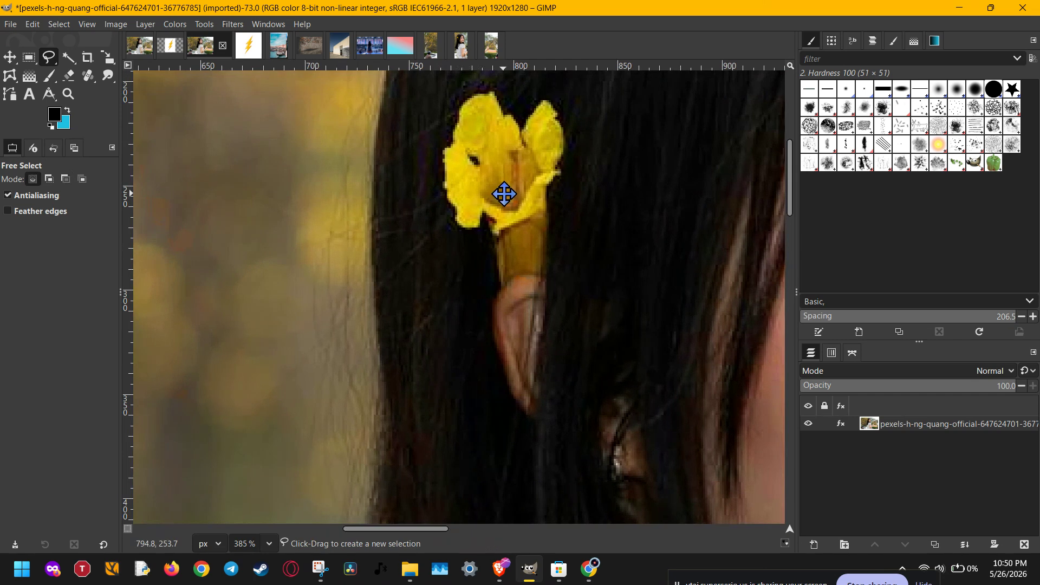
{"action": "left_click_drag", "start_coordinate": [504, 194], "coordinate": [498, 225]}
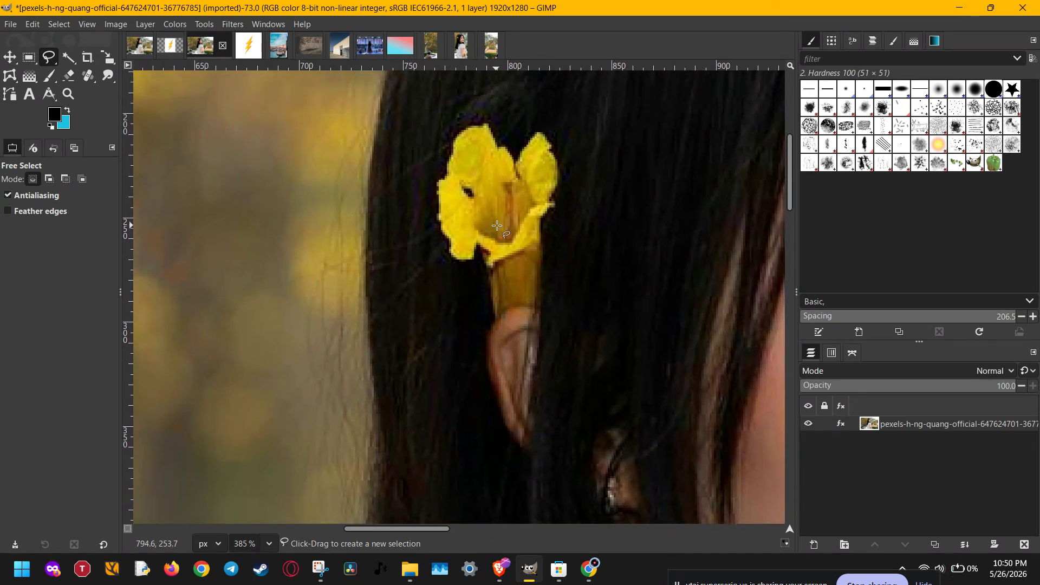
{"action": "left_click", "coordinate": [49, 180]}
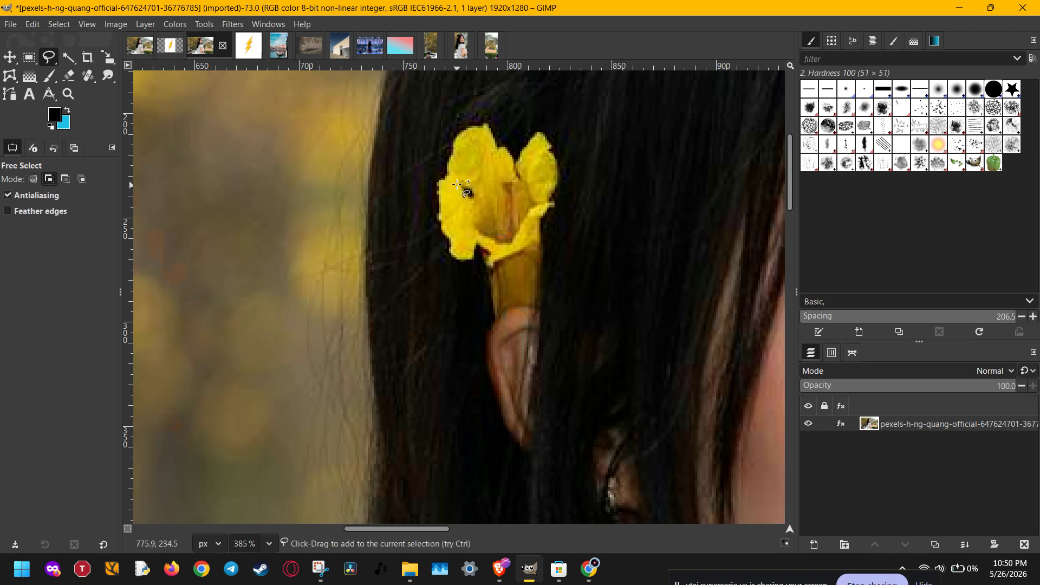
{"action": "left_click", "coordinate": [438, 179]}
{"action": "mouse_move", "coordinate": [440, 201]}
{"action": "left_mouse_down"}
{"action": "mouse_move", "coordinate": [453, 258]}
{"action": "mouse_move", "coordinate": [476, 264]}
{"action": "mouse_move", "coordinate": [479, 247]}
{"action": "mouse_move", "coordinate": [493, 265]}
{"action": "mouse_move", "coordinate": [515, 261]}
{"action": "mouse_move", "coordinate": [542, 239]}
{"action": "mouse_move", "coordinate": [561, 163]}
{"action": "mouse_move", "coordinate": [540, 135]}
{"action": "mouse_move", "coordinate": [513, 158]}
{"action": "mouse_move", "coordinate": [493, 127]}
{"action": "mouse_move", "coordinate": [473, 126]}
{"action": "mouse_move", "coordinate": [454, 141]}
{"action": "mouse_move", "coordinate": [444, 176]}
{"action": "left_mouse_up"}
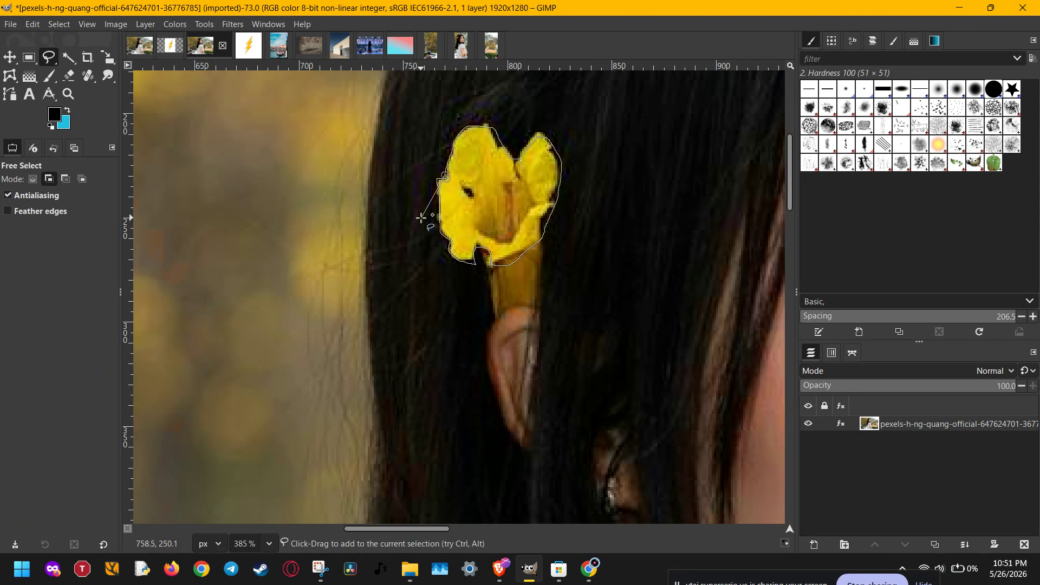
{"action": "key", "text": "Return"}
Step: Add the flower's stem below the petals to the selection
{"action": "left_click", "coordinate": [476, 248]}
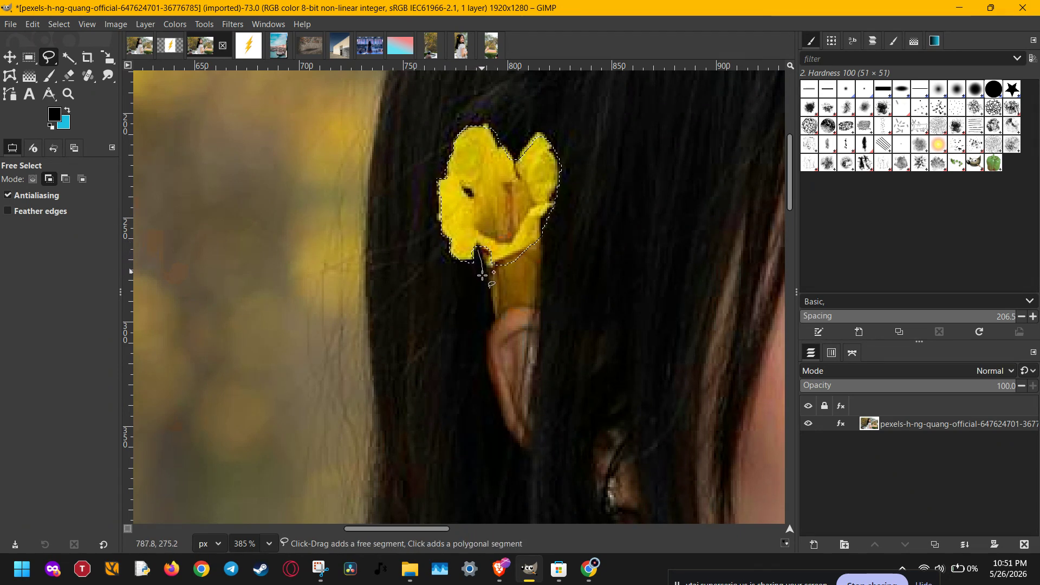
{"action": "mouse_move", "coordinate": [482, 276]}
{"action": "left_mouse_down"}
{"action": "mouse_move", "coordinate": [498, 321]}
{"action": "mouse_move", "coordinate": [514, 307]}
{"action": "mouse_move", "coordinate": [535, 311]}
{"action": "mouse_move", "coordinate": [545, 232]}
{"action": "left_mouse_up"}
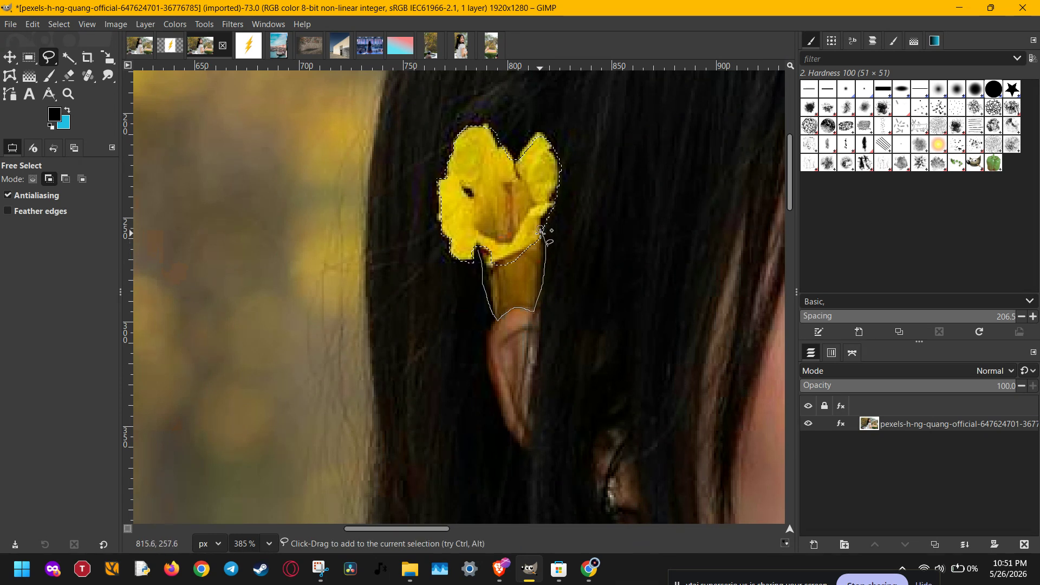
{"action": "key", "text": "Return"}
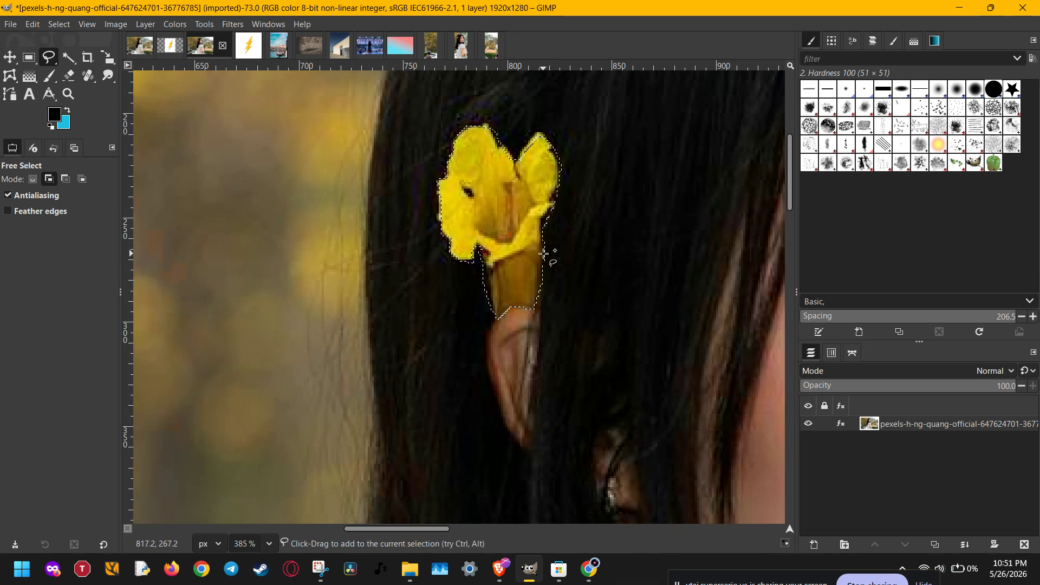
Step: Subtract stray dark hair along the flower's upper and left edges from the selection
{"action": "left_click", "coordinate": [65, 179]}
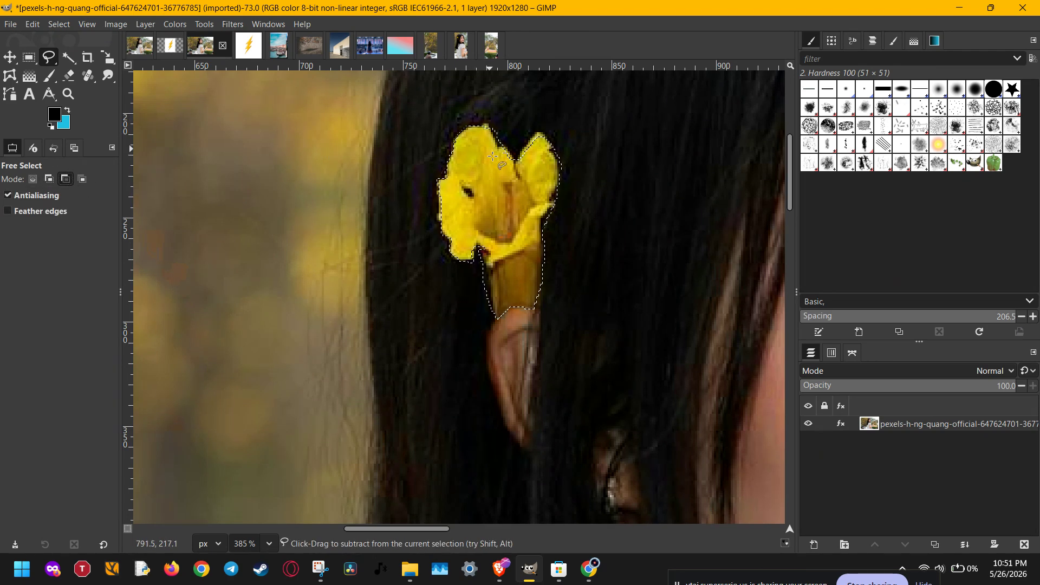
{"action": "scroll", "coordinate": [492, 156], "scroll_direction": "up", "scroll_amount": 5}
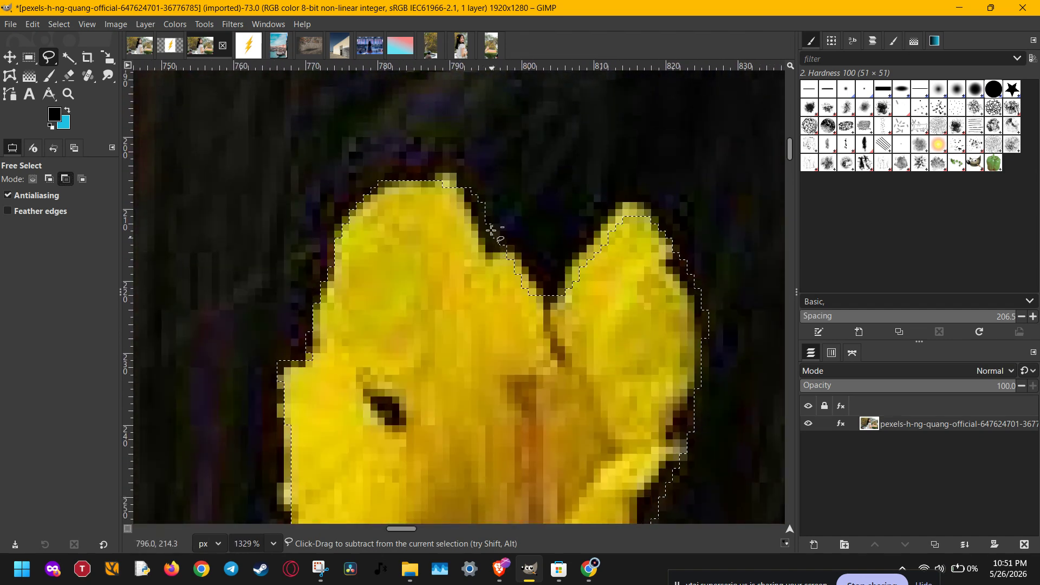
{"action": "mouse_move", "coordinate": [469, 175]}
{"action": "left_mouse_down"}
{"action": "mouse_move", "coordinate": [480, 239]}
{"action": "mouse_move", "coordinate": [509, 237]}
{"action": "left_mouse_up"}
{"action": "scroll", "coordinate": [545, 246], "scroll_direction": "down", "scroll_amount": 3}
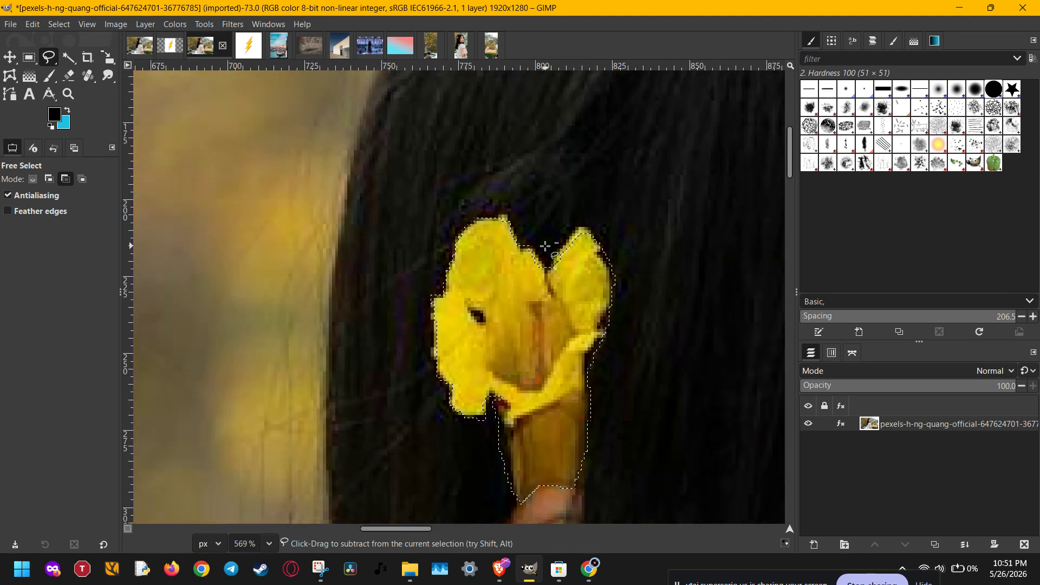
{"action": "left_click_drag", "start_coordinate": [495, 311], "coordinate": [469, 217]}
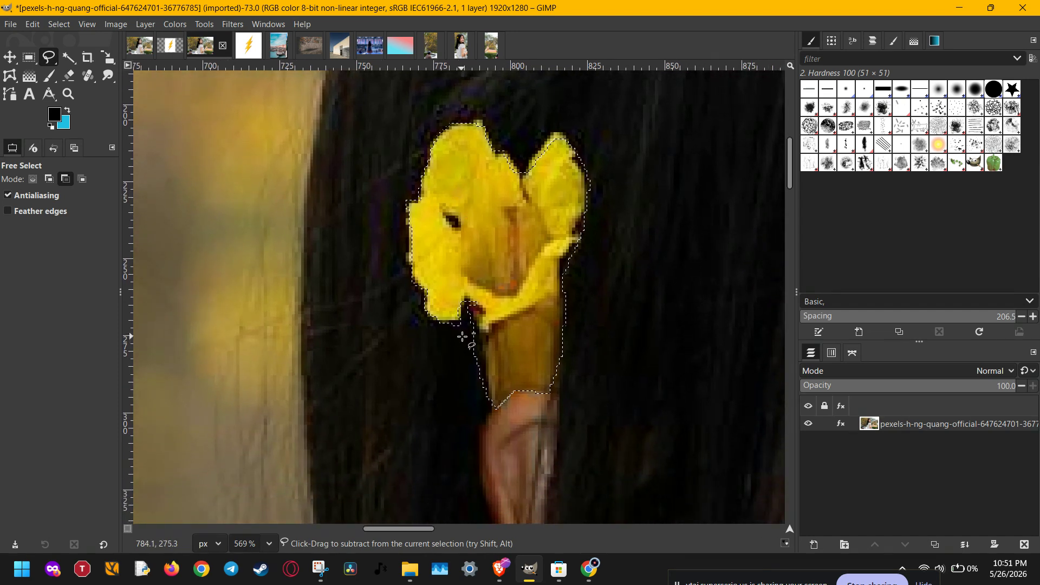
{"action": "scroll", "coordinate": [463, 336], "scroll_direction": "up", "scroll_amount": 2}
{"action": "scroll", "coordinate": [463, 337], "scroll_direction": "up", "scroll_amount": 2}
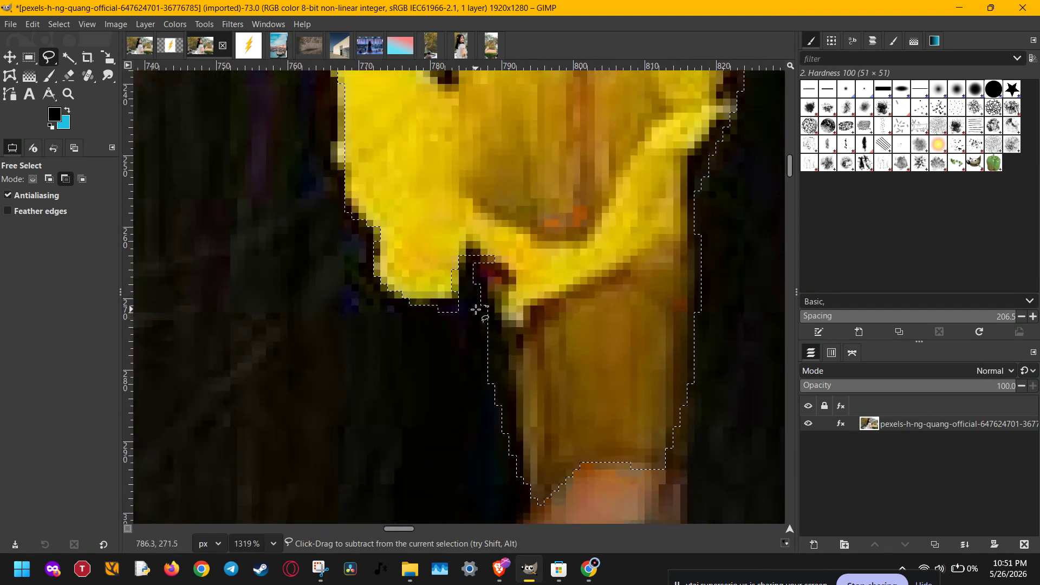
{"action": "mouse_move", "coordinate": [476, 309]}
{"action": "left_mouse_down"}
{"action": "mouse_move", "coordinate": [501, 347]}
{"action": "mouse_move", "coordinate": [509, 434]}
{"action": "mouse_move", "coordinate": [498, 482]}
{"action": "left_mouse_up"}
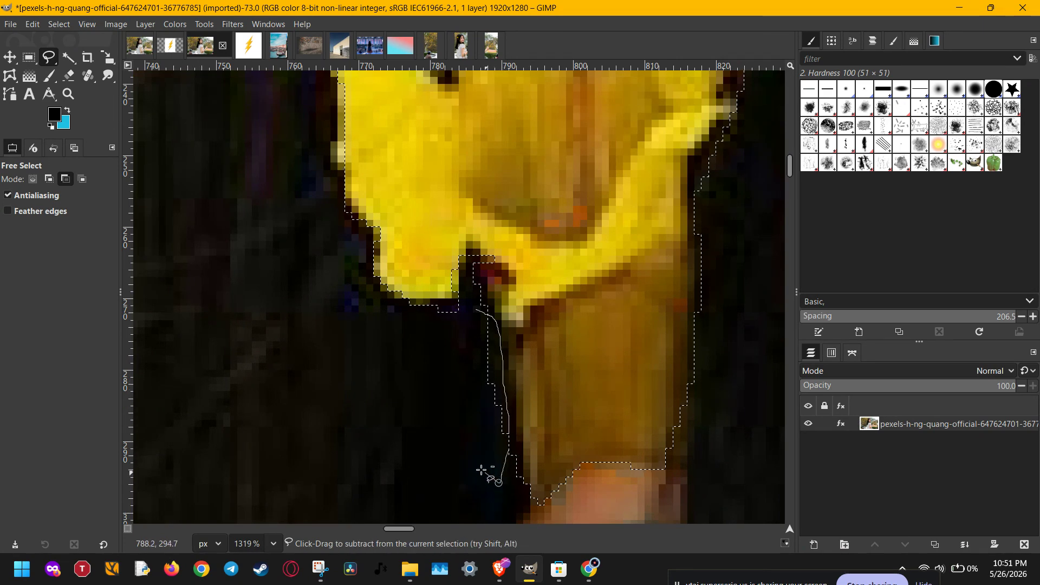
{"action": "key", "text": "Return"}
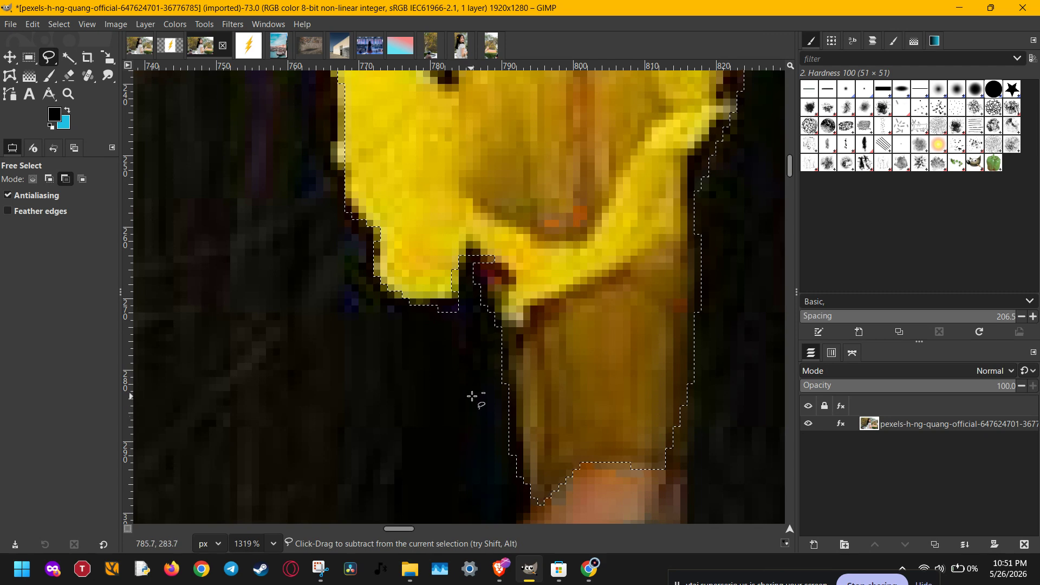
Step: Subtract stray hair along the flower's right edge from the selection
{"action": "scroll", "coordinate": [472, 397], "scroll_direction": "down", "scroll_amount": 6}
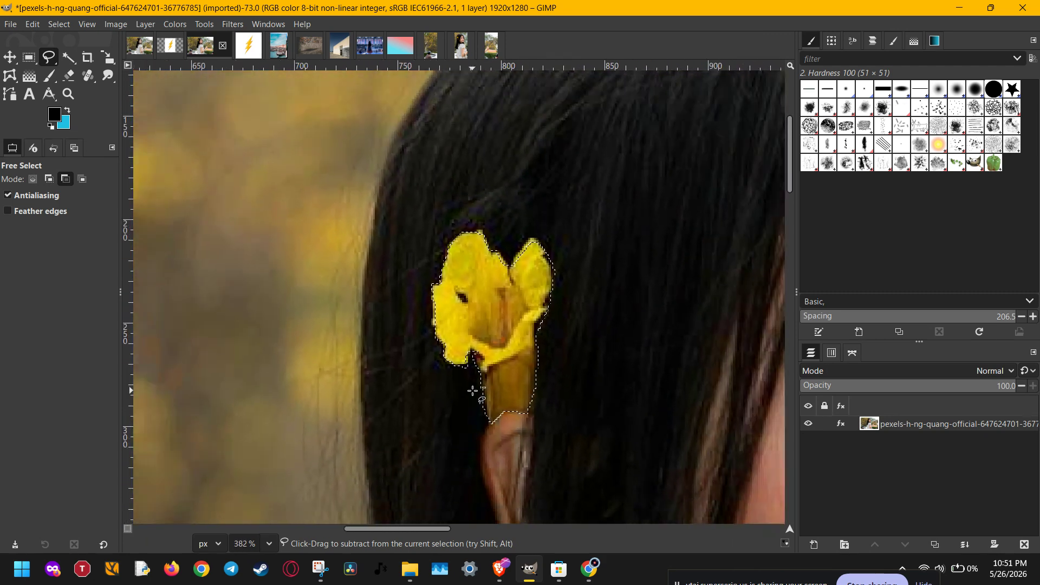
{"action": "scroll", "coordinate": [476, 401], "scroll_direction": "up", "scroll_amount": 4}
{"action": "scroll", "coordinate": [557, 249], "scroll_direction": "up", "scroll_amount": 2}
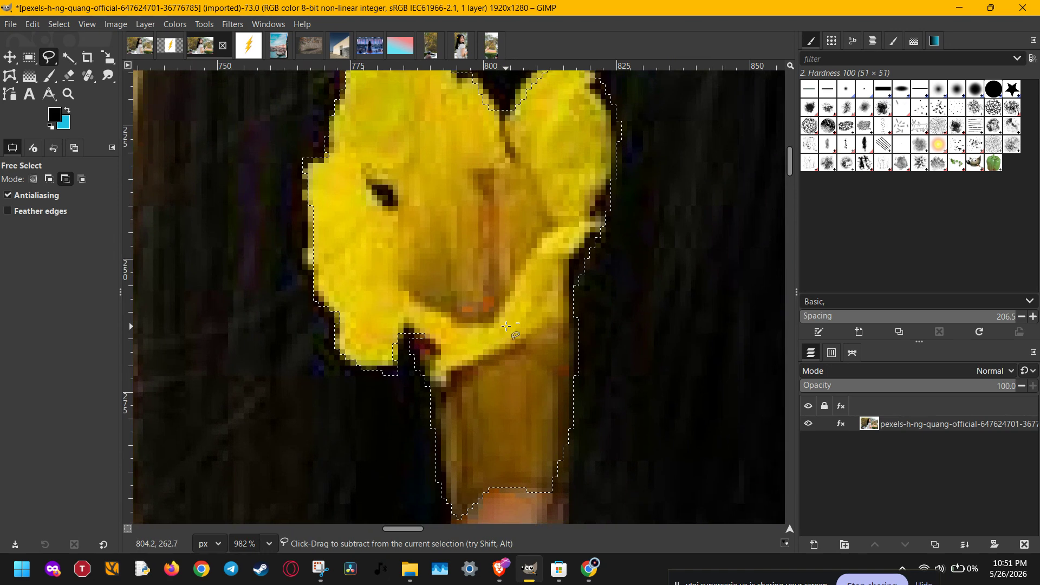
{"action": "left_click", "coordinate": [610, 240]}
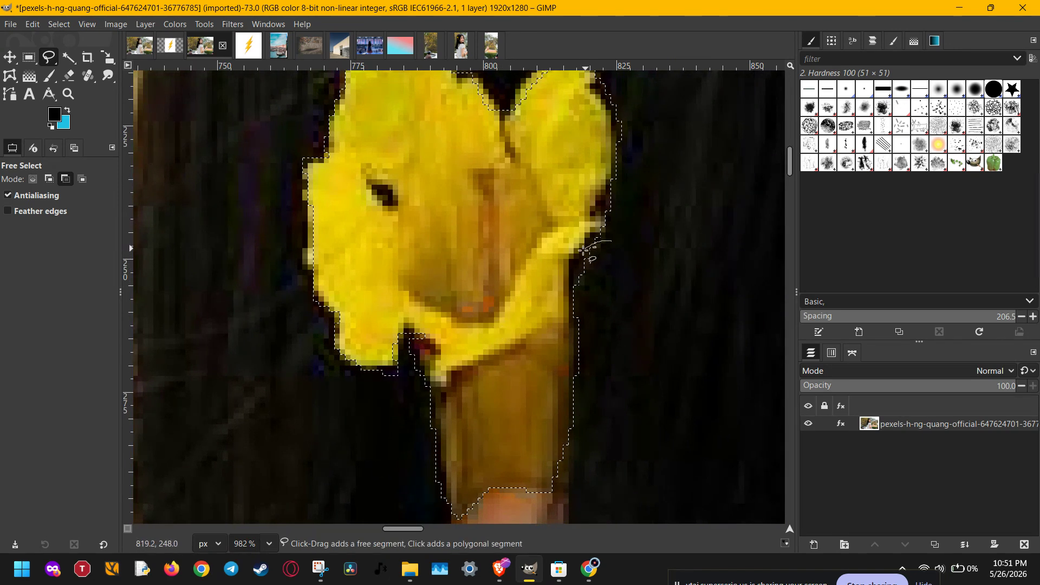
{"action": "mouse_move", "coordinate": [584, 250]}
{"action": "left_mouse_down"}
{"action": "mouse_move", "coordinate": [570, 278]}
{"action": "mouse_move", "coordinate": [597, 307]}
{"action": "left_mouse_up"}
{"action": "key", "text": "Return"}
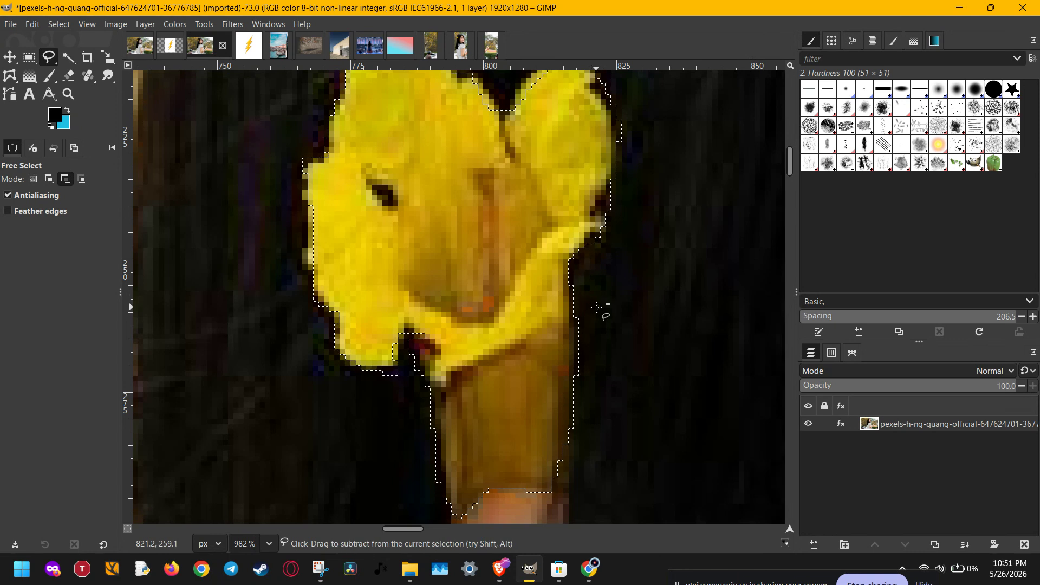
{"action": "left_click_drag", "start_coordinate": [594, 272], "coordinate": [605, 323]}
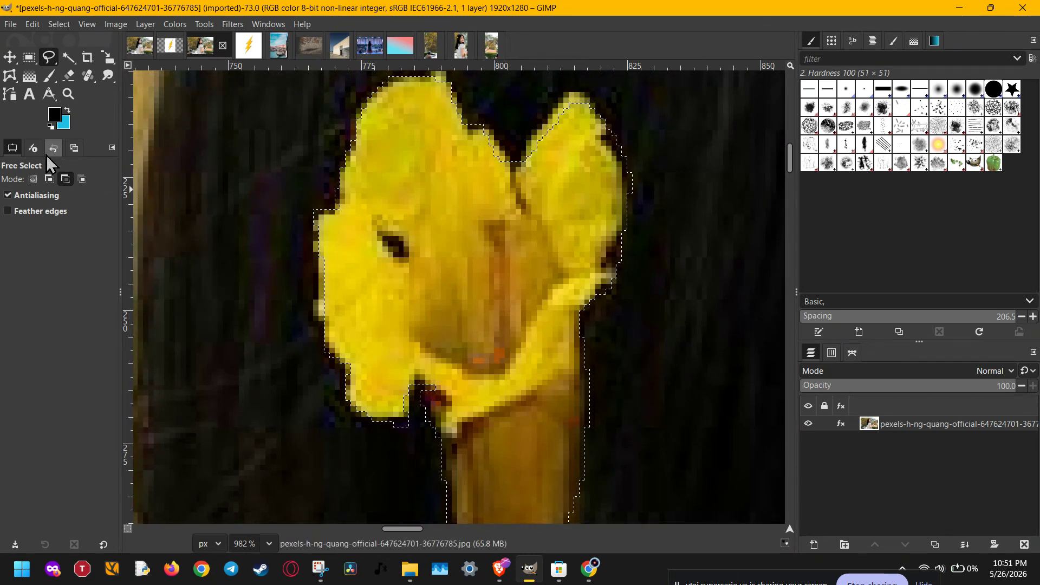
{"action": "left_click", "coordinate": [34, 180]}
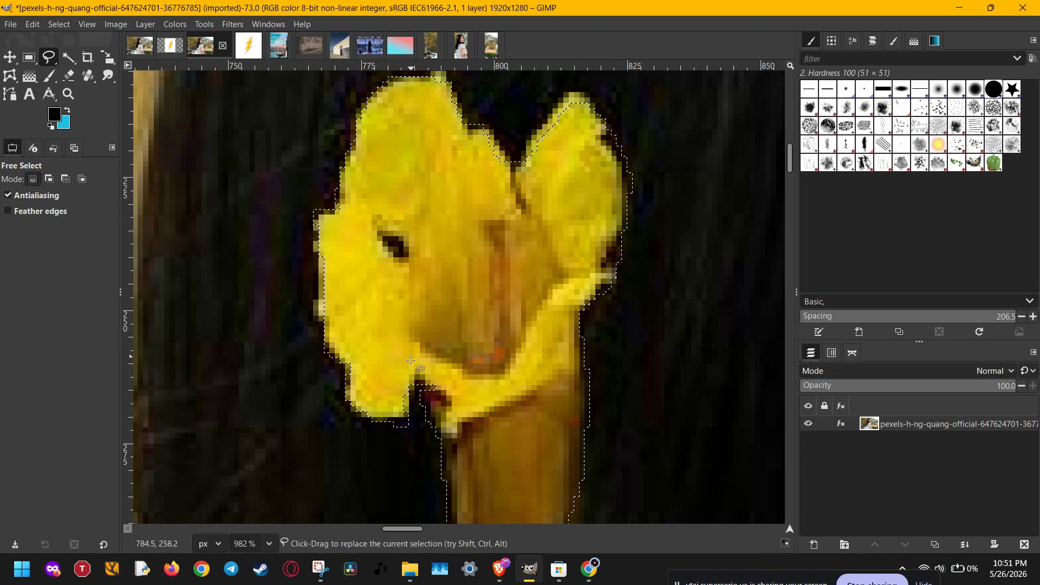
{"action": "left_click_drag", "start_coordinate": [411, 360], "coordinate": [436, 209]}
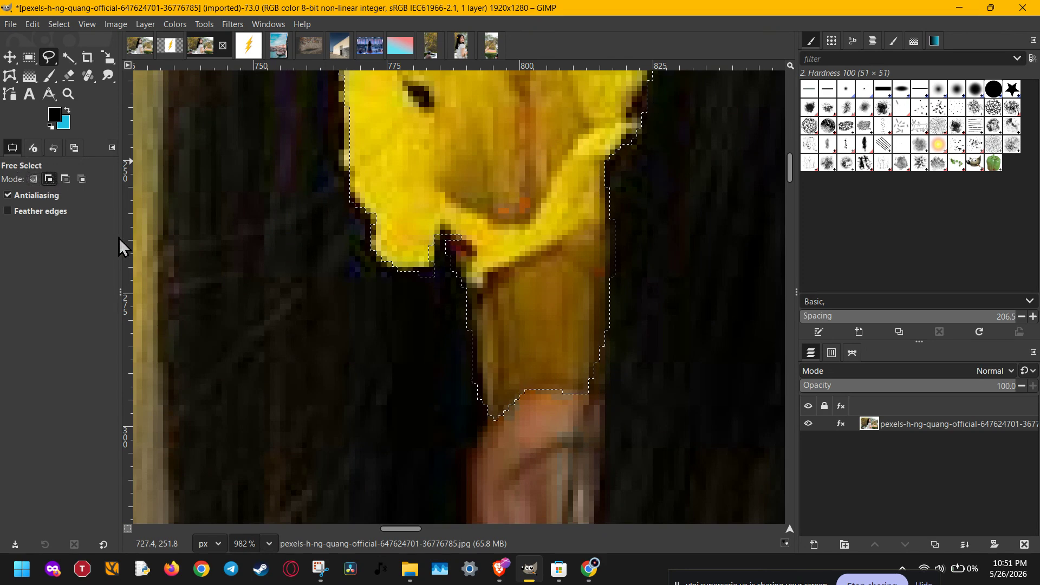
{"action": "left_click", "coordinate": [239, 261]}
{"action": "left_click", "coordinate": [253, 409]}
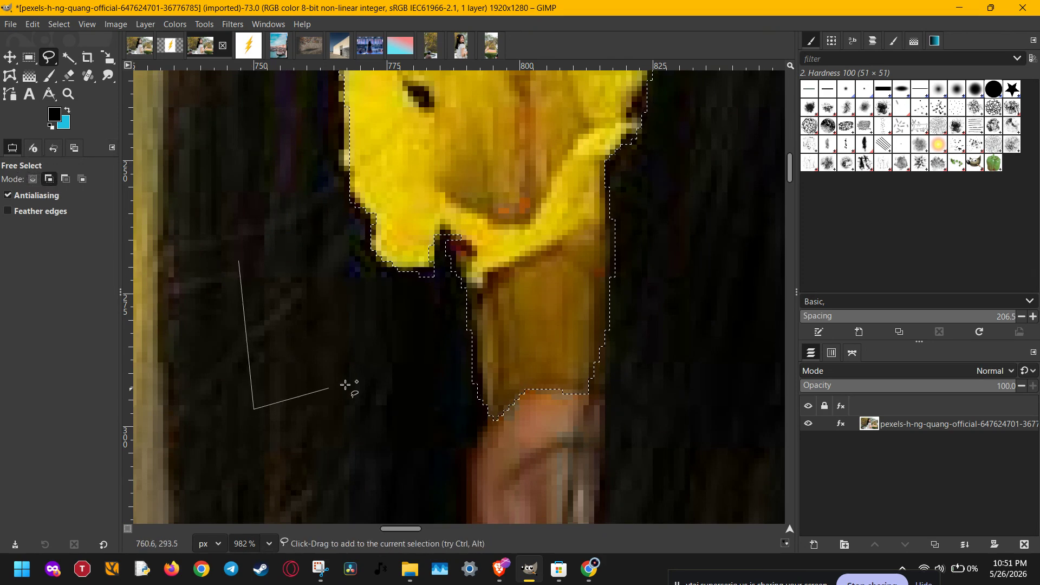
{"action": "left_click", "coordinate": [416, 357]}
{"action": "left_click", "coordinate": [239, 261]}
{"action": "double_click", "coordinate": [355, 361]}
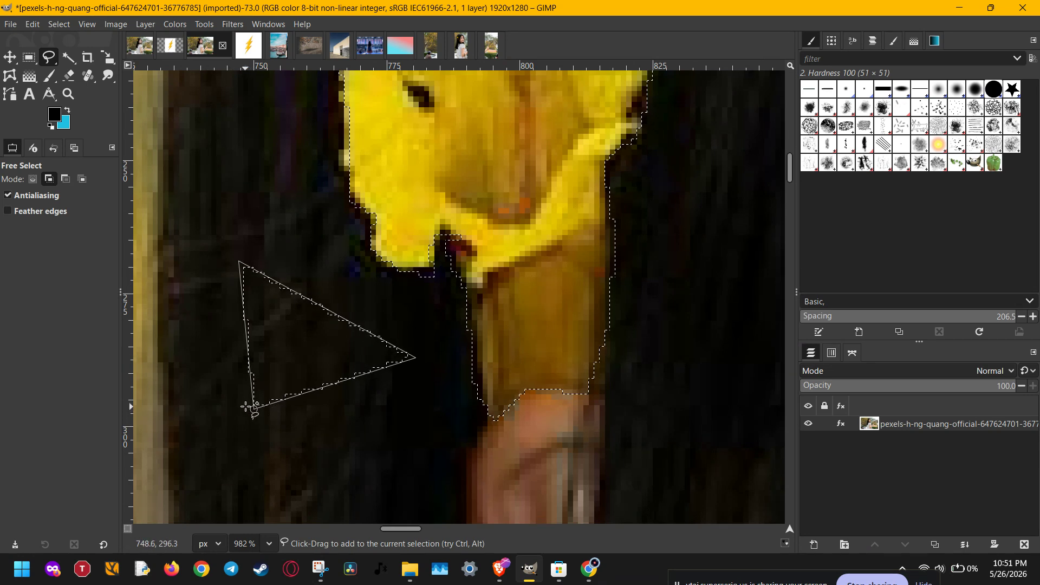
{"action": "left_click_drag", "start_coordinate": [254, 409], "coordinate": [209, 371]}
{"action": "left_click_drag", "start_coordinate": [416, 358], "coordinate": [419, 404]}
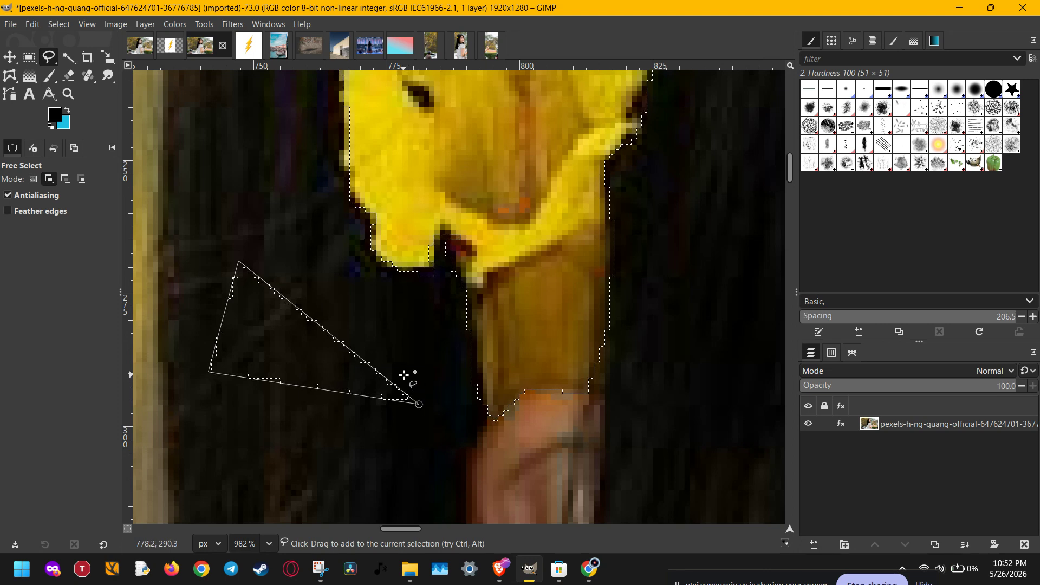
{"action": "key", "text": "Escape"}
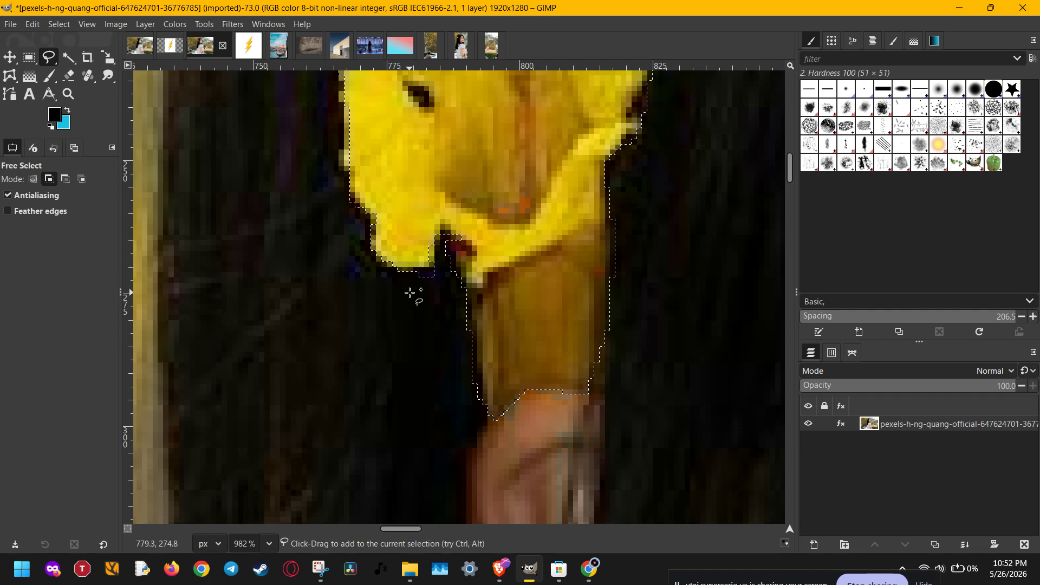
{"action": "left_click", "coordinate": [250, 300]}
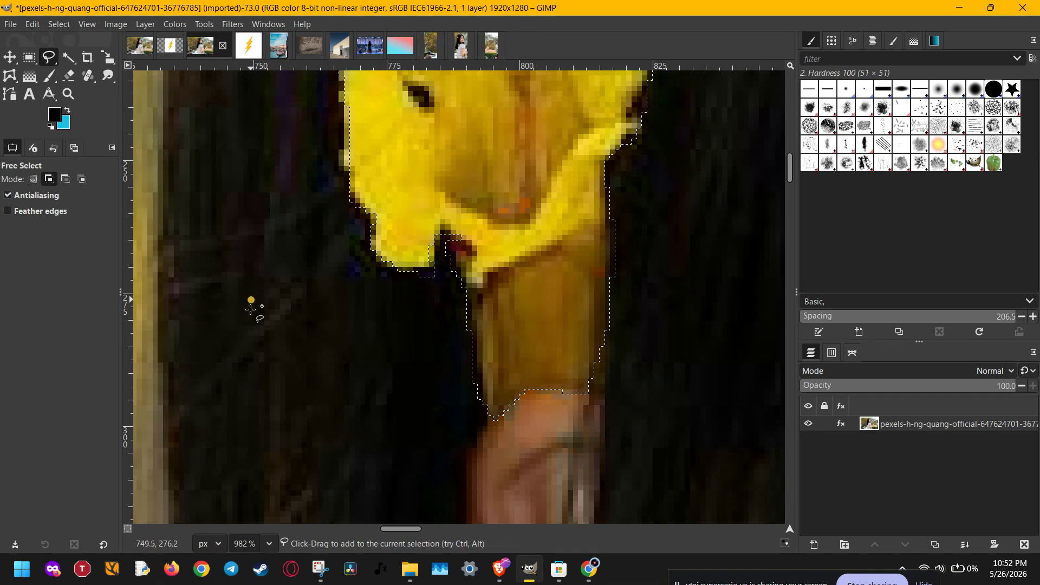
{"action": "left_click", "coordinate": [238, 438]}
{"action": "left_click", "coordinate": [433, 348]}
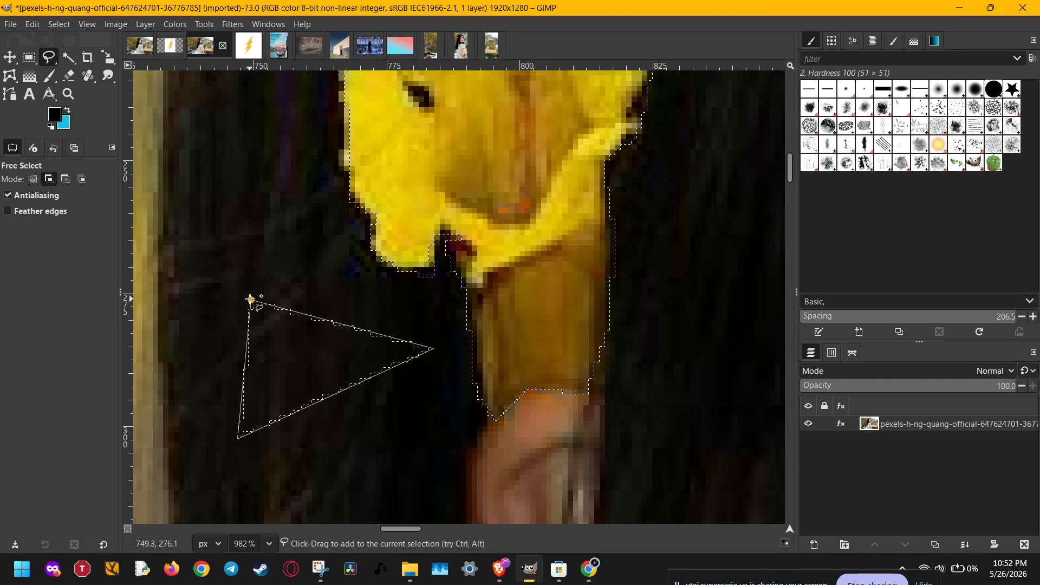
{"action": "left_click", "coordinate": [250, 300]}
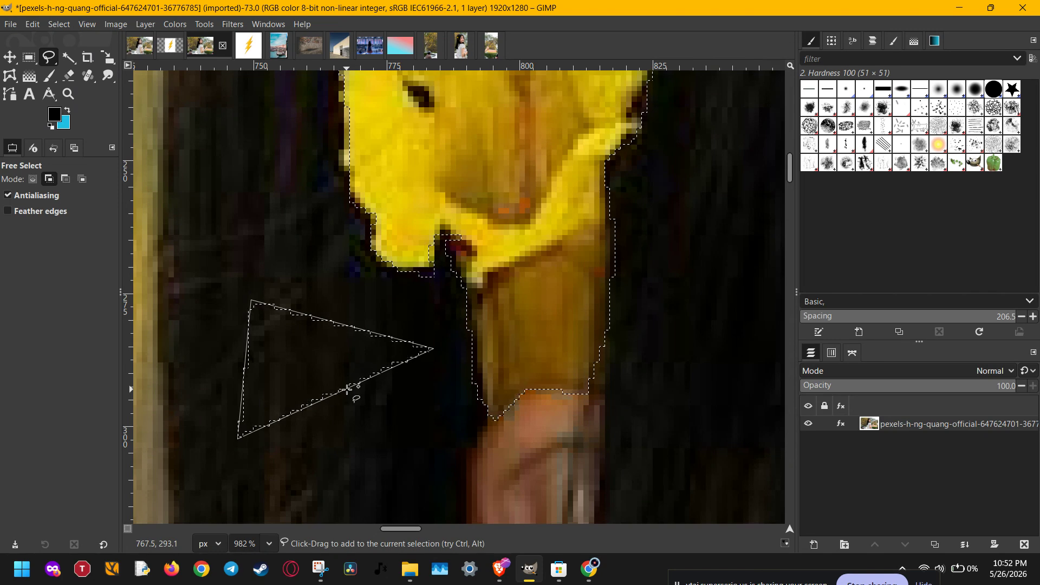
{"action": "key", "text": "Escape"}
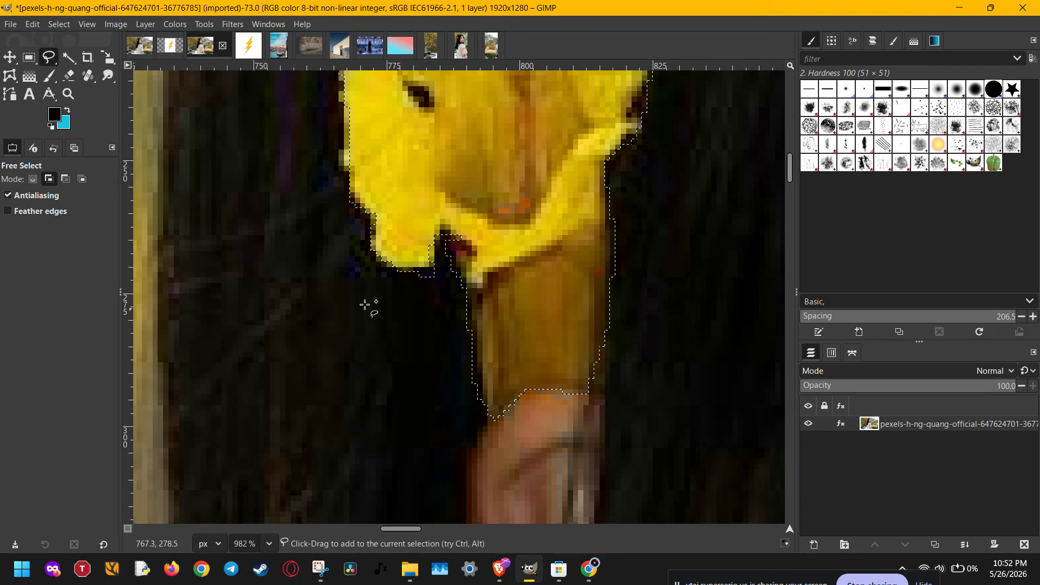
Step: Apply Hue-Chroma to the selected flower with Hue set to -103.18
{"action": "scroll", "coordinate": [418, 260], "scroll_direction": "down", "scroll_amount": 2}
{"action": "left_click_drag", "start_coordinate": [501, 181], "coordinate": [465, 274]}
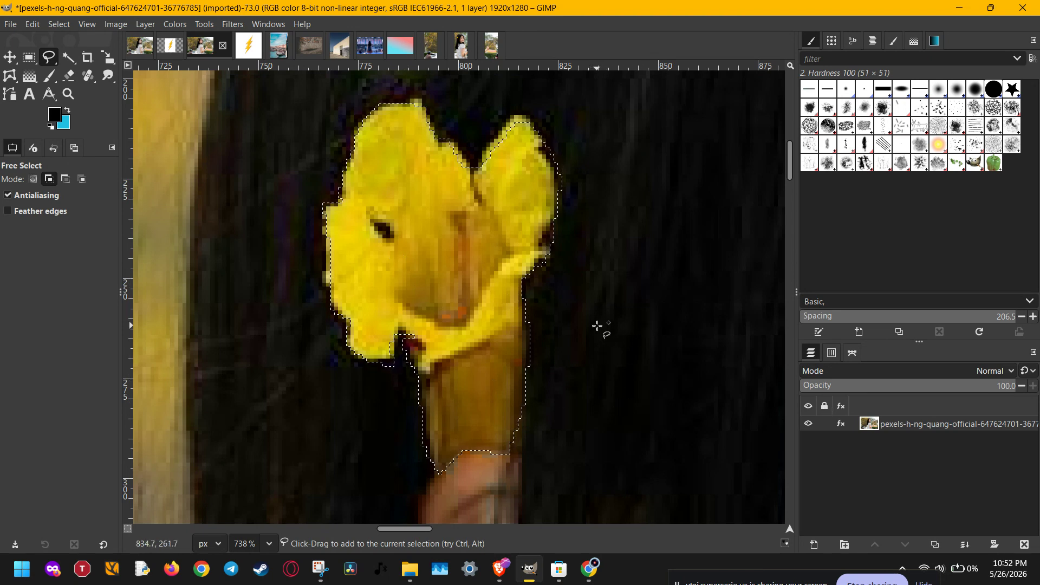
{"action": "left_click", "coordinate": [174, 25]}
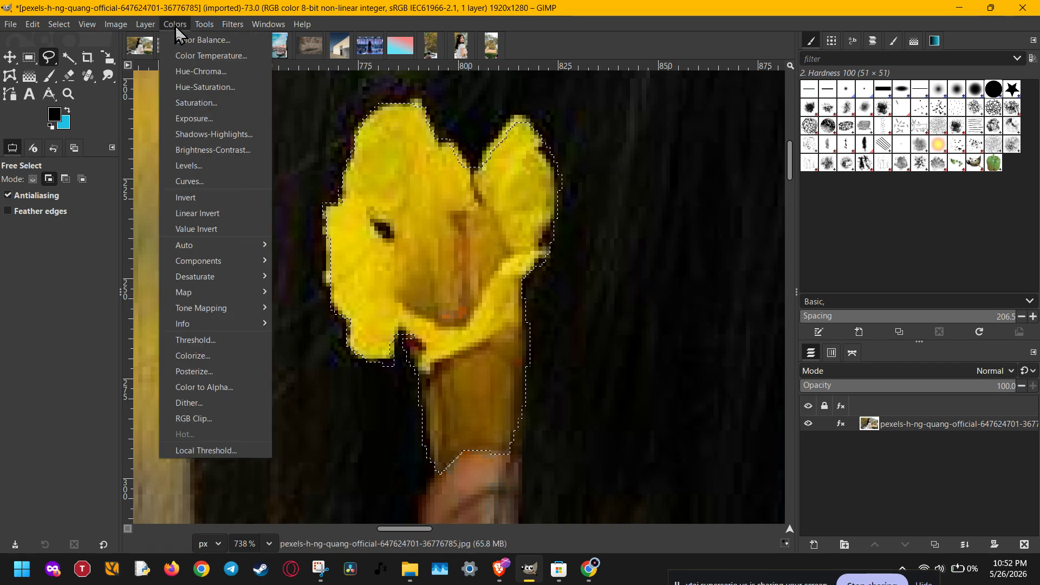
{"action": "left_click", "coordinate": [209, 74]}
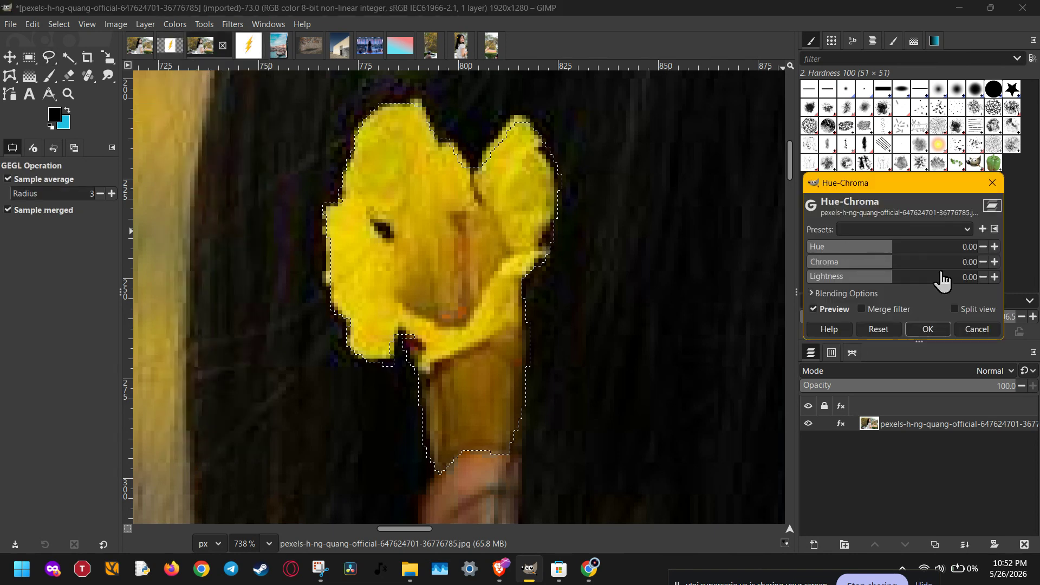
{"action": "left_click", "coordinate": [895, 250]}
{"action": "left_click_drag", "start_coordinate": [895, 249], "coordinate": [833, 243]}
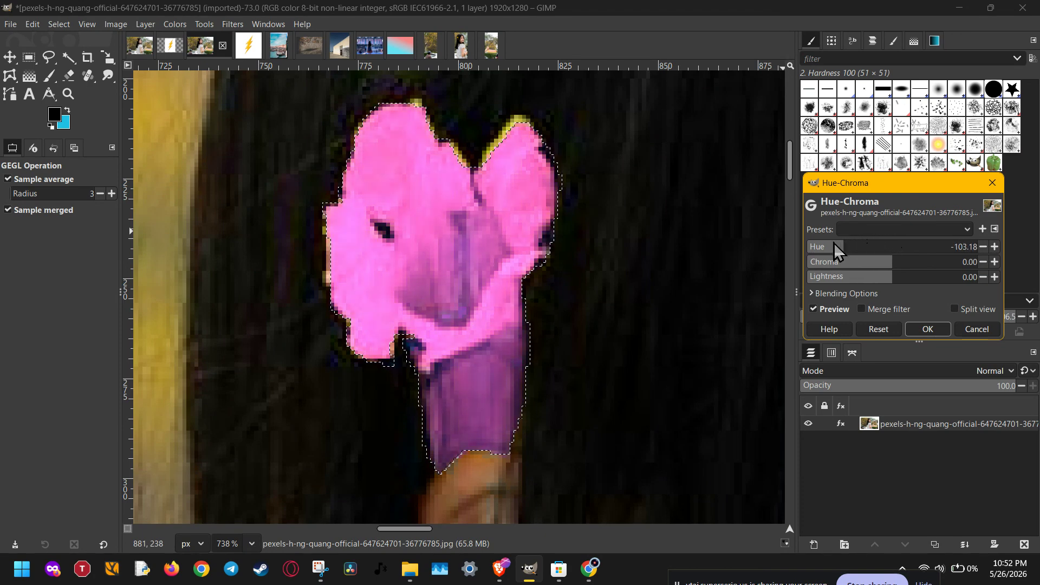
{"action": "scroll", "coordinate": [580, 302], "scroll_direction": "down", "scroll_amount": 6}
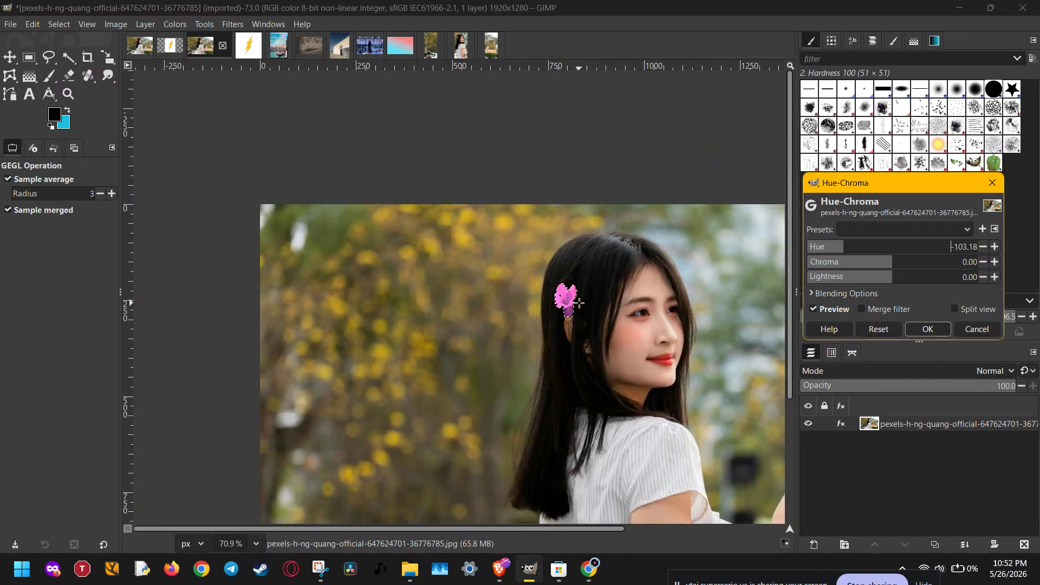
{"action": "left_click_drag", "start_coordinate": [615, 375], "coordinate": [464, 344]}
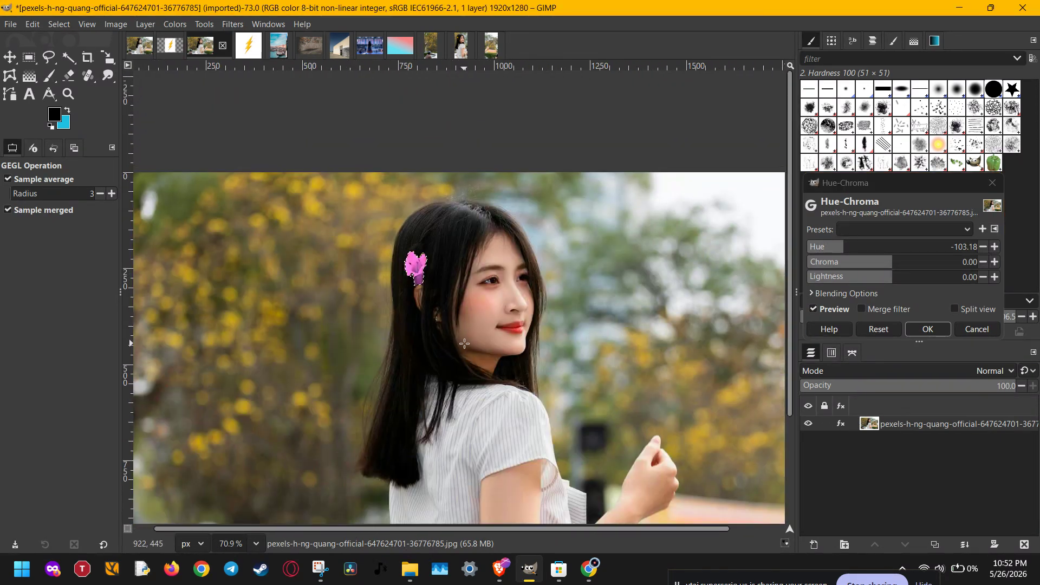
{"action": "left_click_drag", "start_coordinate": [490, 392], "coordinate": [489, 257]}
{"action": "scroll", "coordinate": [459, 251], "scroll_direction": "down", "scroll_amount": 2}
{"action": "scroll", "coordinate": [488, 257], "scroll_direction": "down", "scroll_amount": 1}
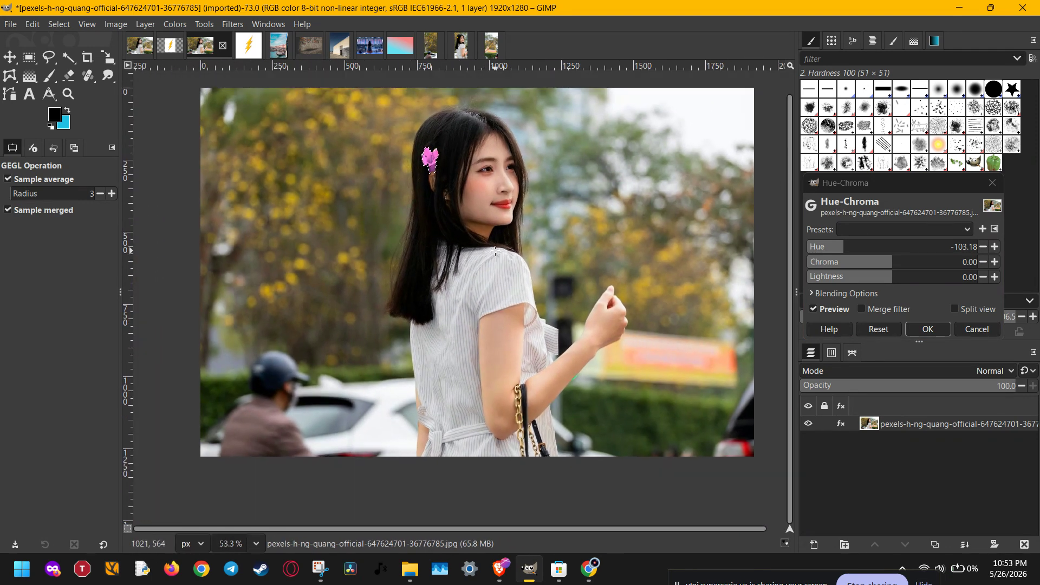
{"action": "left_click", "coordinate": [937, 329]}
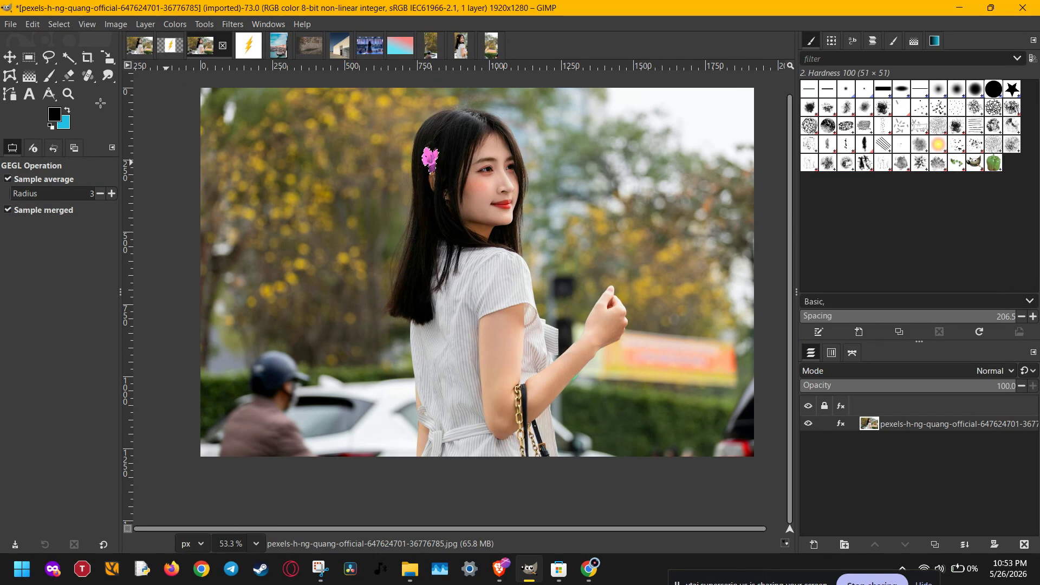
{"action": "left_click", "coordinate": [64, 41]}
{"action": "scroll", "coordinate": [463, 175], "scroll_direction": "up", "scroll_amount": 4}
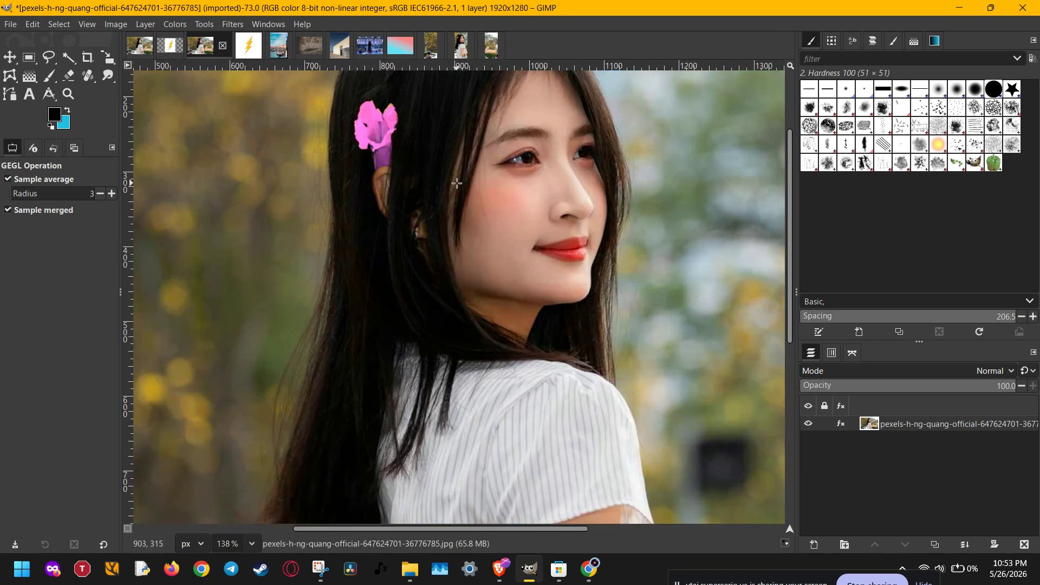
{"action": "scroll", "coordinate": [457, 183], "scroll_direction": "down", "scroll_amount": 1}
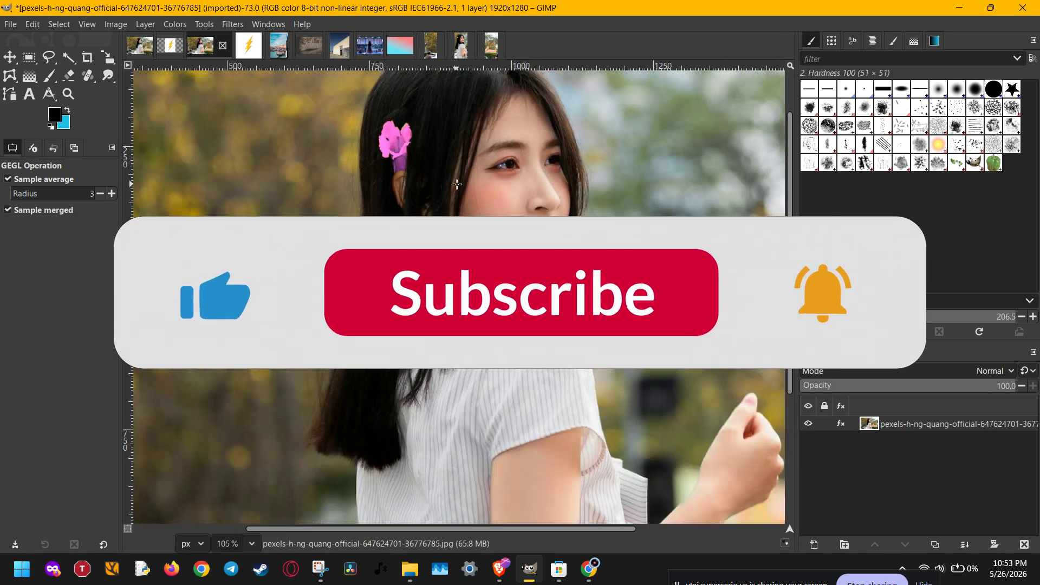